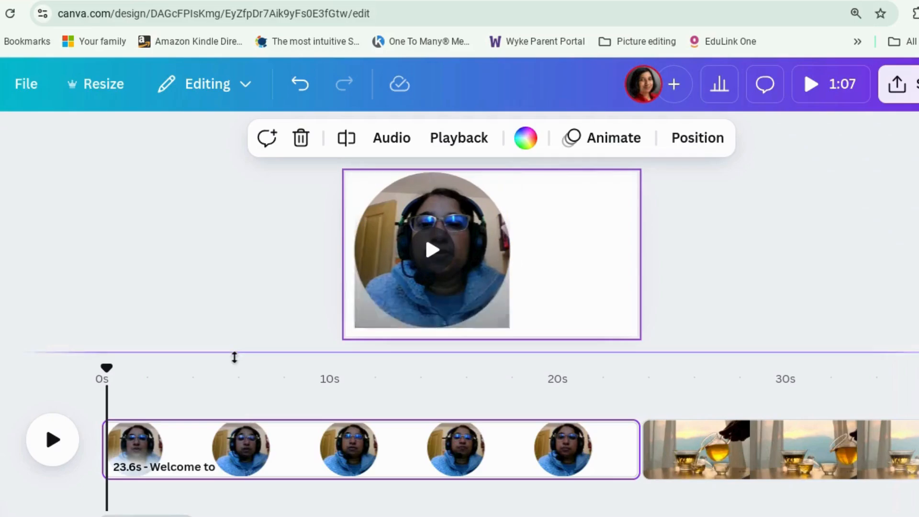
Detach the webcam recording from its circular frame on the first page.
click(53, 439)
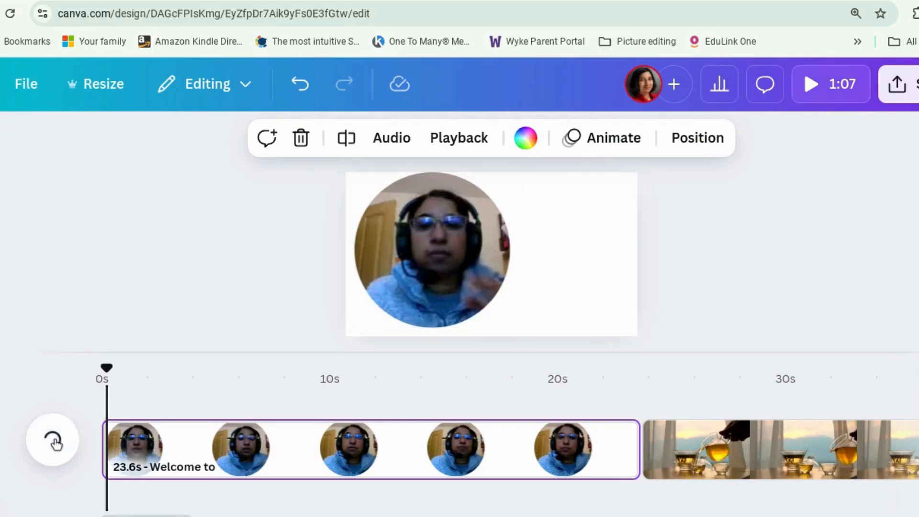
right_click(395, 271)
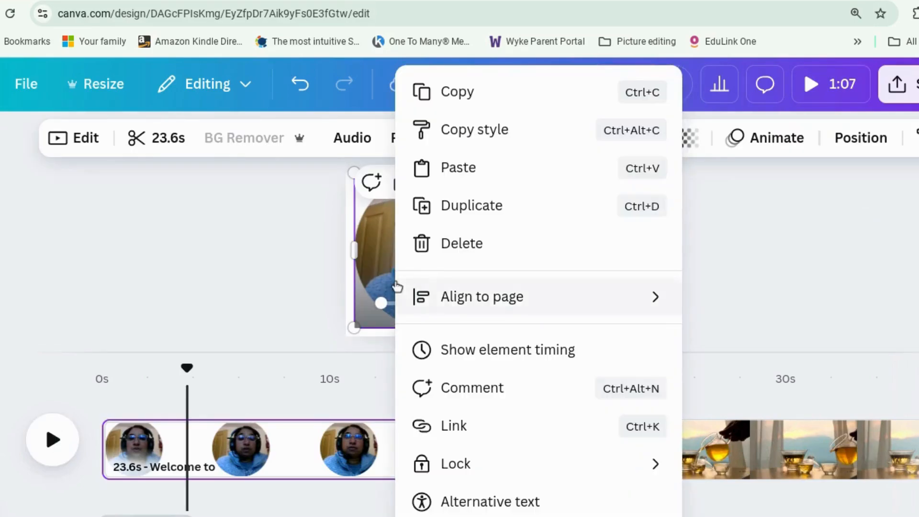
click(331, 289)
click(493, 305)
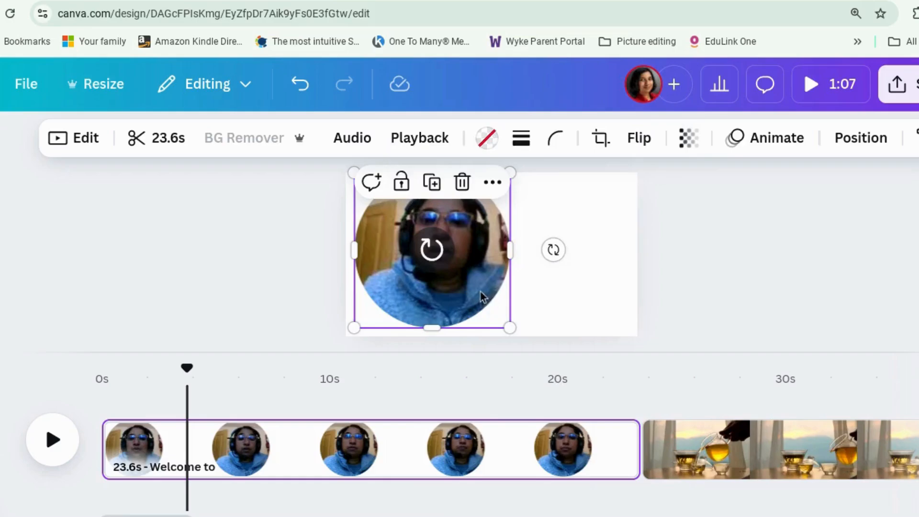
mouse_move(479, 291)
mouse_down()
mouse_move(503, 306)
mouse_move(486, 295)
mouse_up()
right_click(486, 295)
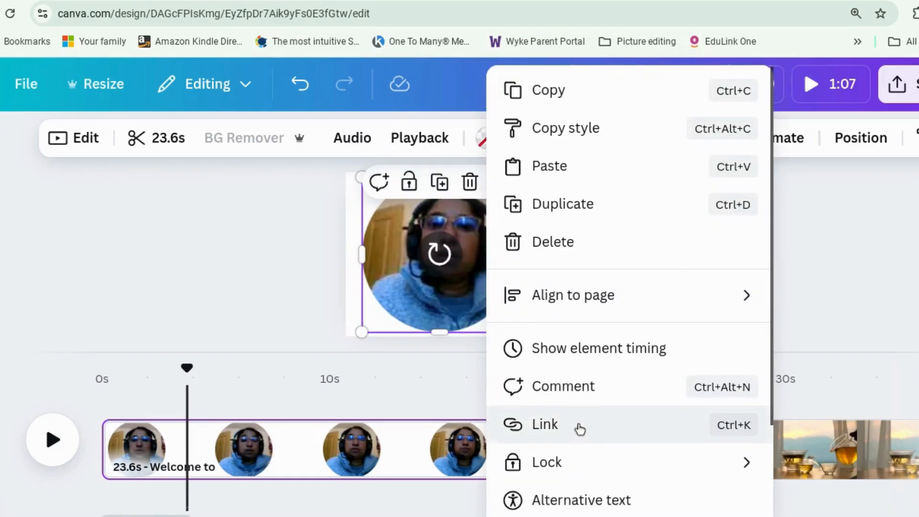
scroll(578, 428, down, 3)
click(576, 448)
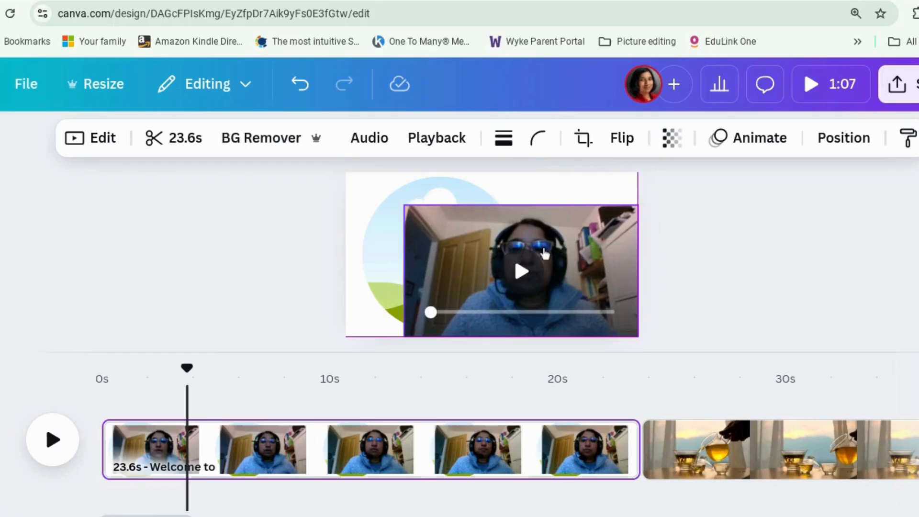
Delete the empty circular frame and enlarge the detached video until it fills the whole first page.
click(389, 227)
key(Delete)
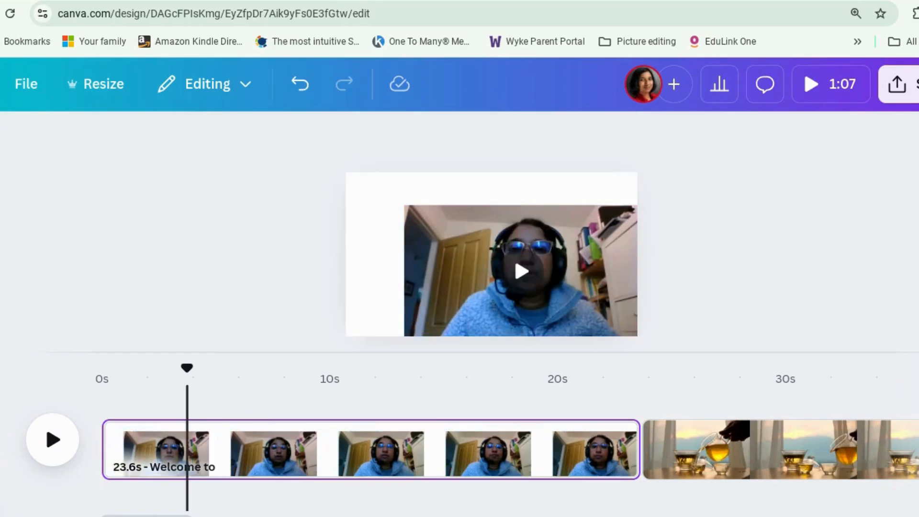
click(467, 257)
drag(403, 205, 309, 158)
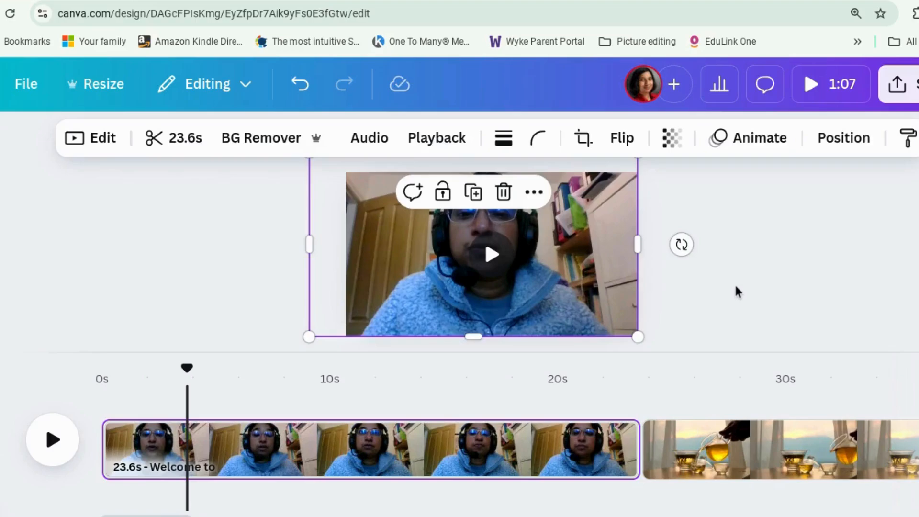
click(734, 282)
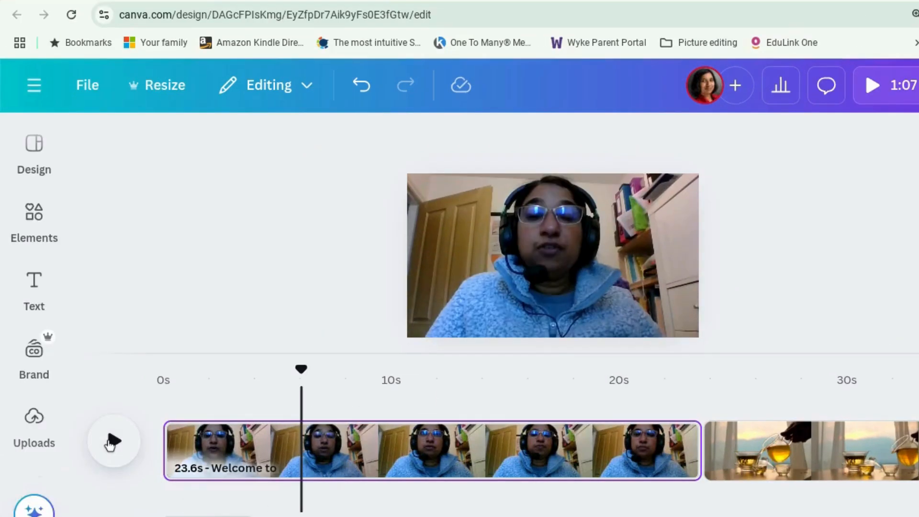
click(40, 423)
click(42, 386)
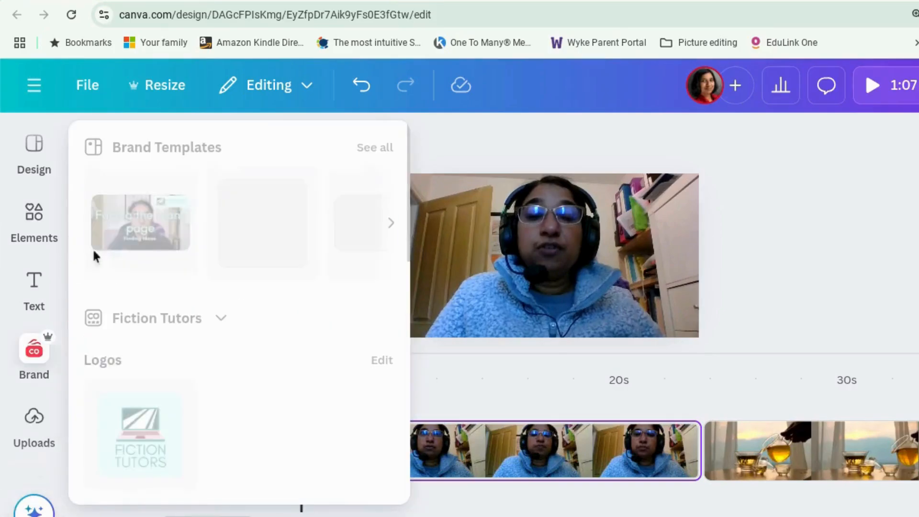
click(34, 282)
click(847, 279)
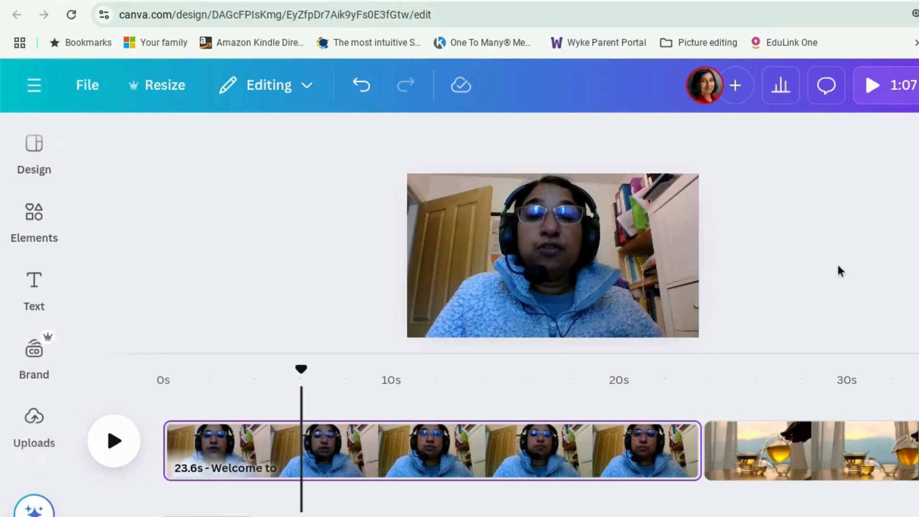
Generate automatic captions for all videos with audio, using the dynamic text Captions feature.
click(33, 297)
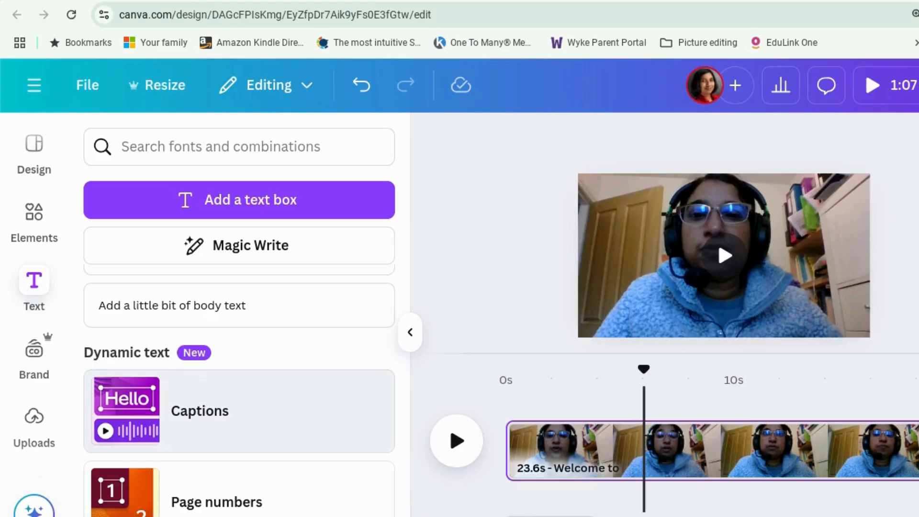
click(214, 417)
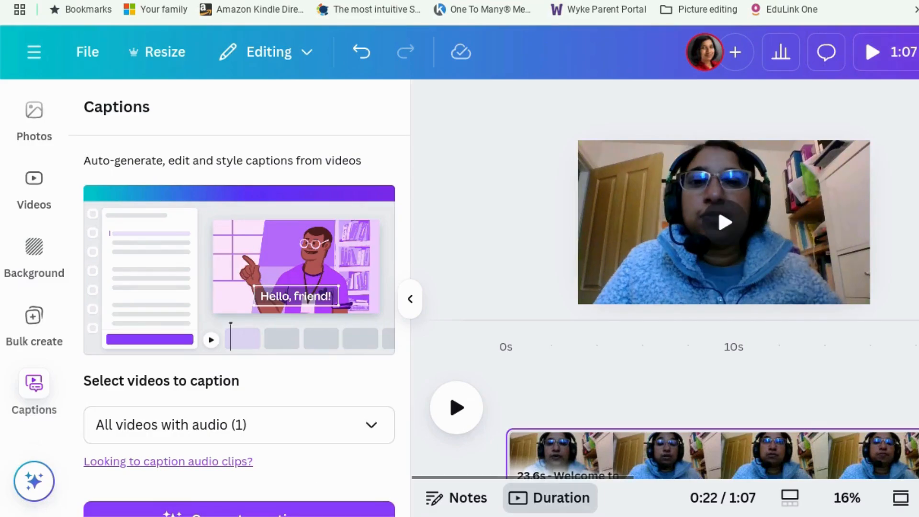
click(339, 433)
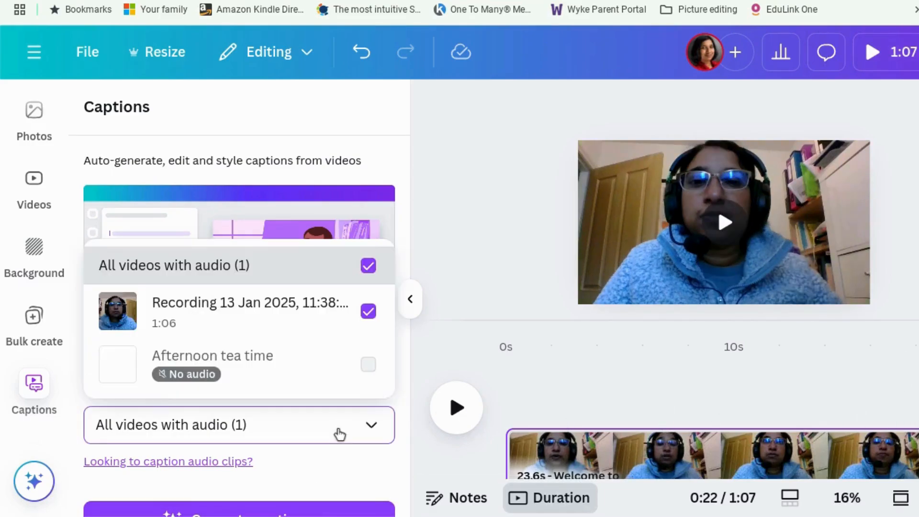
click(339, 433)
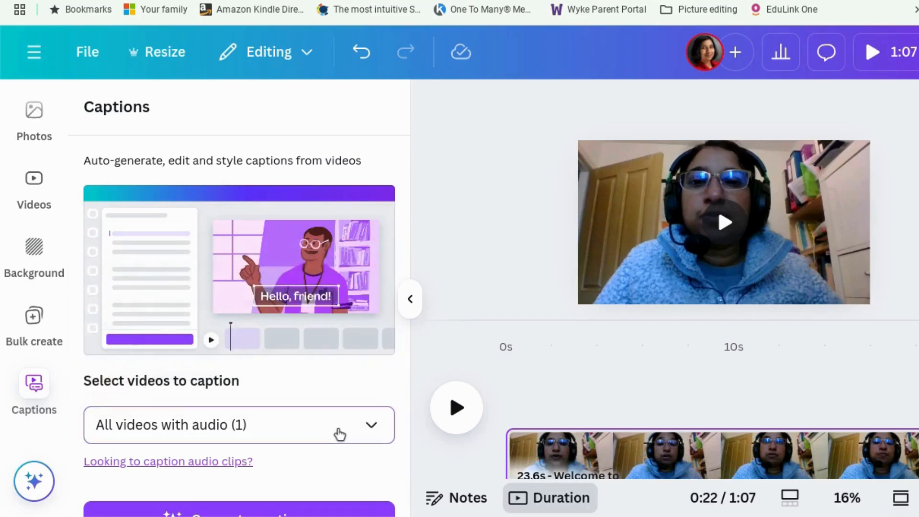
click(339, 433)
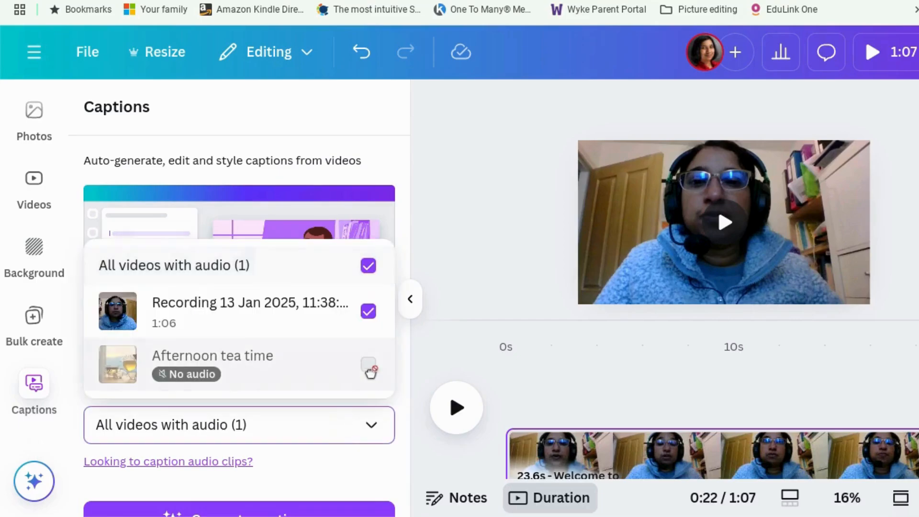
click(330, 431)
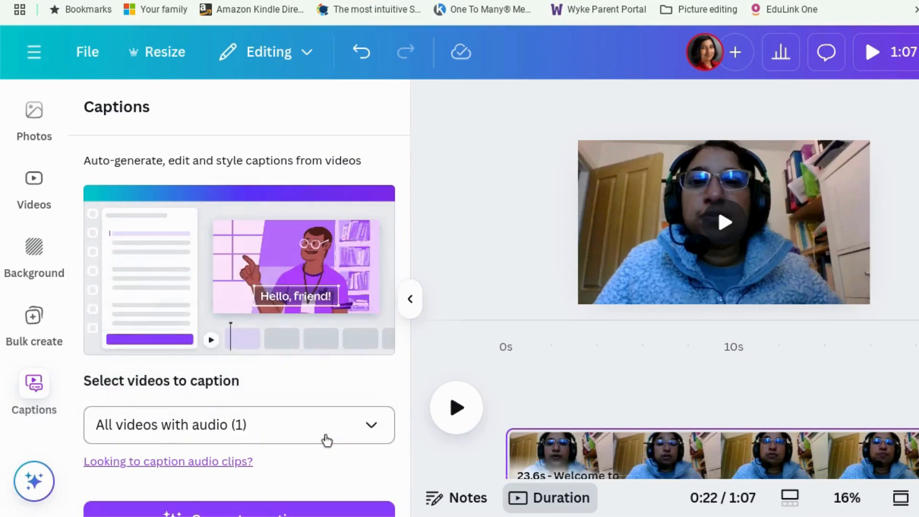
click(314, 511)
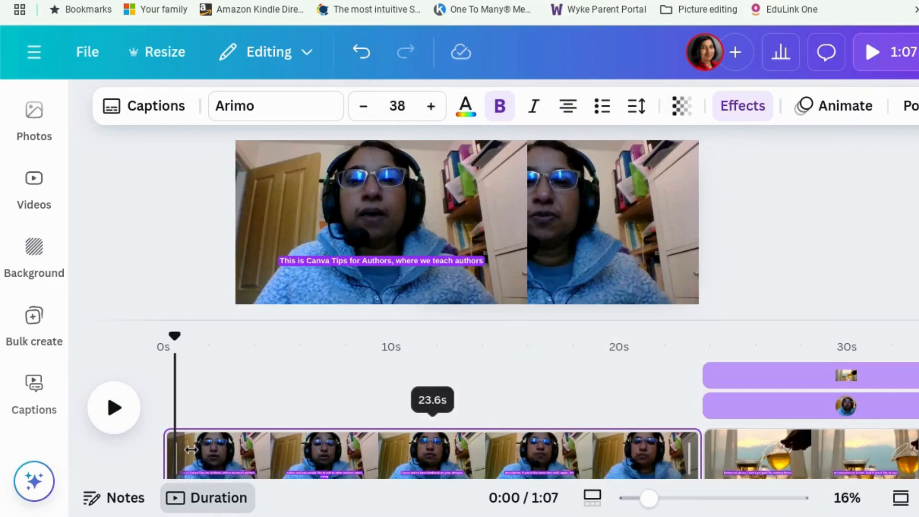
Enlarge the first page's caption text to size 64.6, wrapped on two lines across the lower part of the video.
click(418, 266)
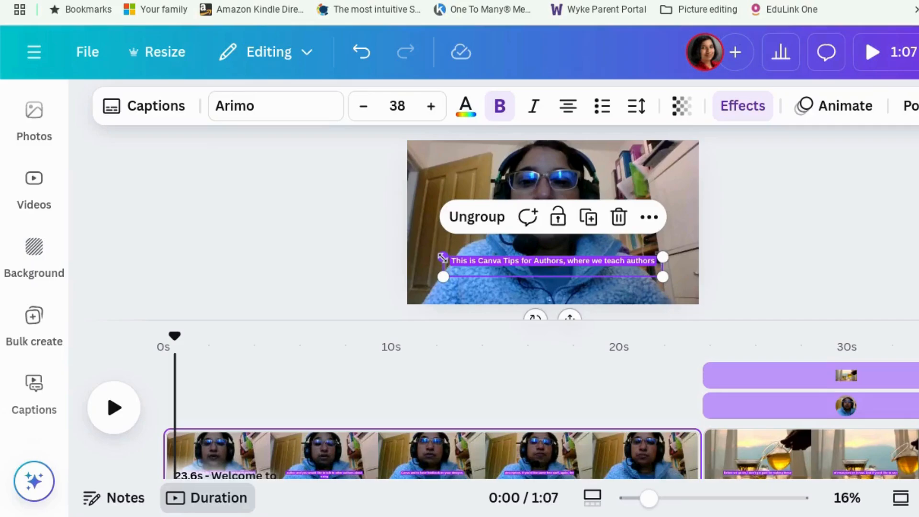
mouse_move(442, 261)
mouse_down()
mouse_move(409, 225)
mouse_move(437, 254)
mouse_move(460, 259)
mouse_up()
drag(634, 270, 649, 228)
drag(610, 262, 617, 266)
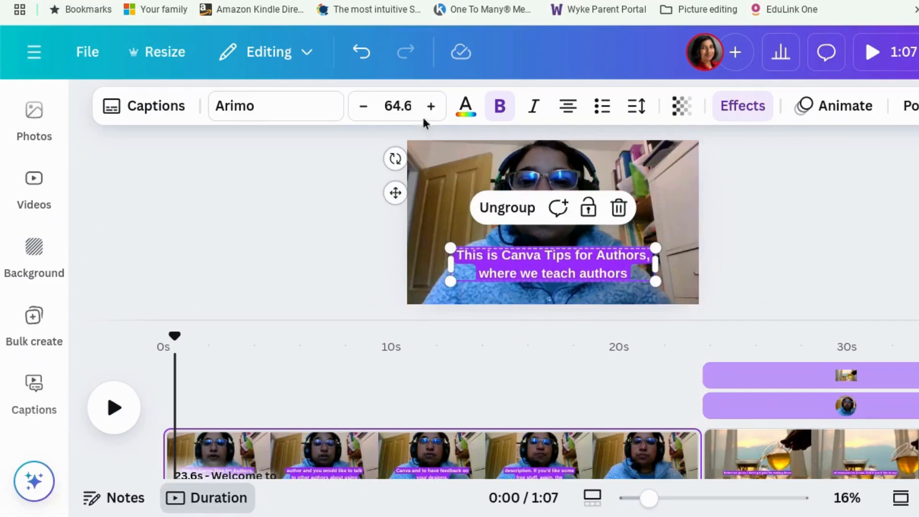
Change the font of the first page's opening caption to Glacial Indifference.
click(323, 106)
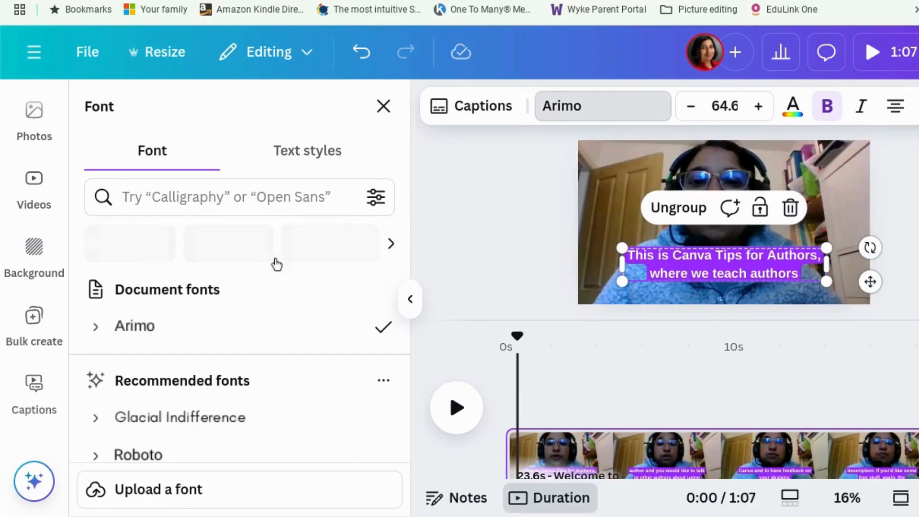
click(252, 428)
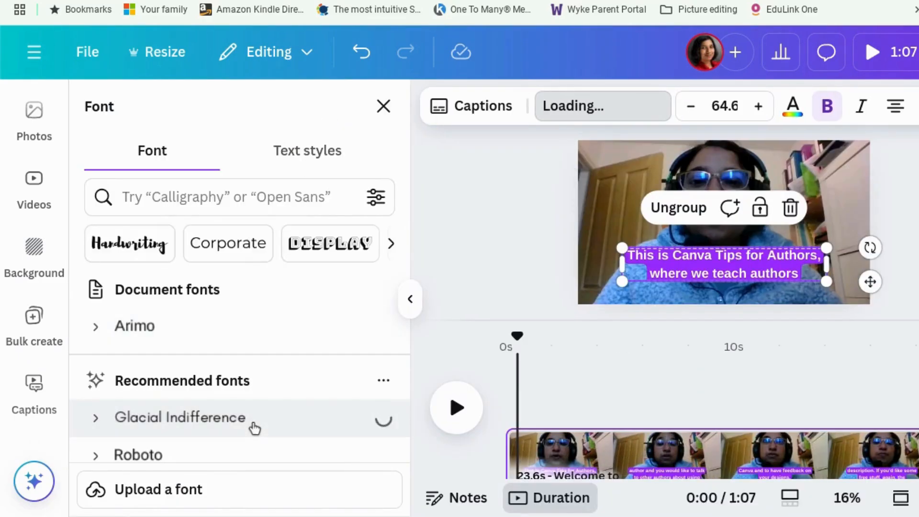
click(480, 258)
click(778, 289)
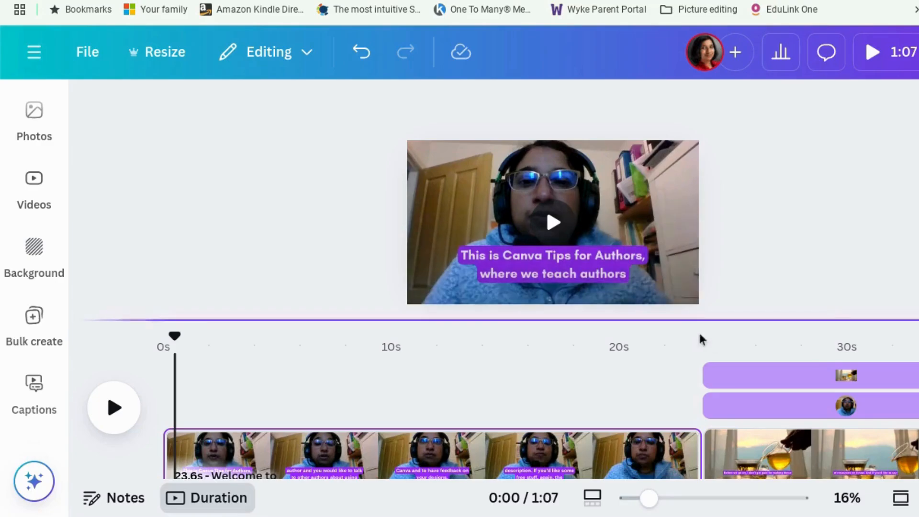
Try removing the word "and" from the caption shown at about 10 seconds, "Canva and to have feedback on your designs".
click(120, 411)
click(120, 416)
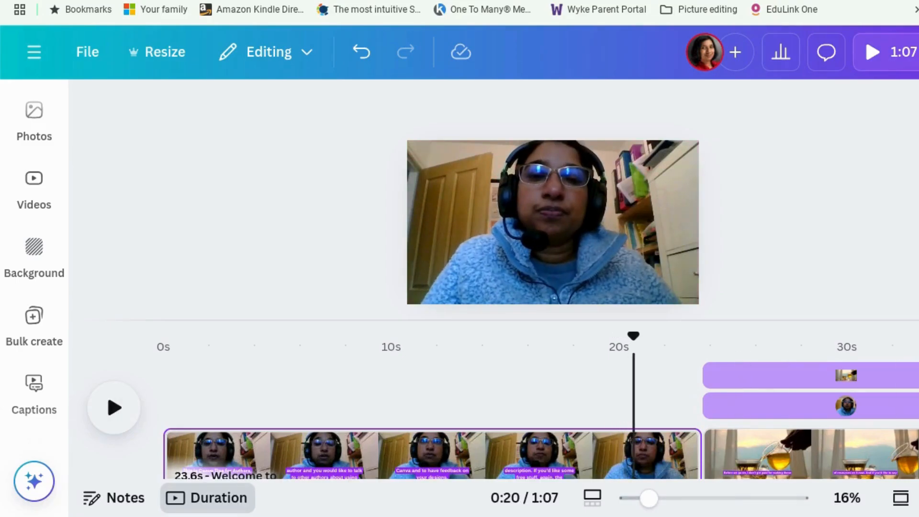
click(406, 455)
click(532, 258)
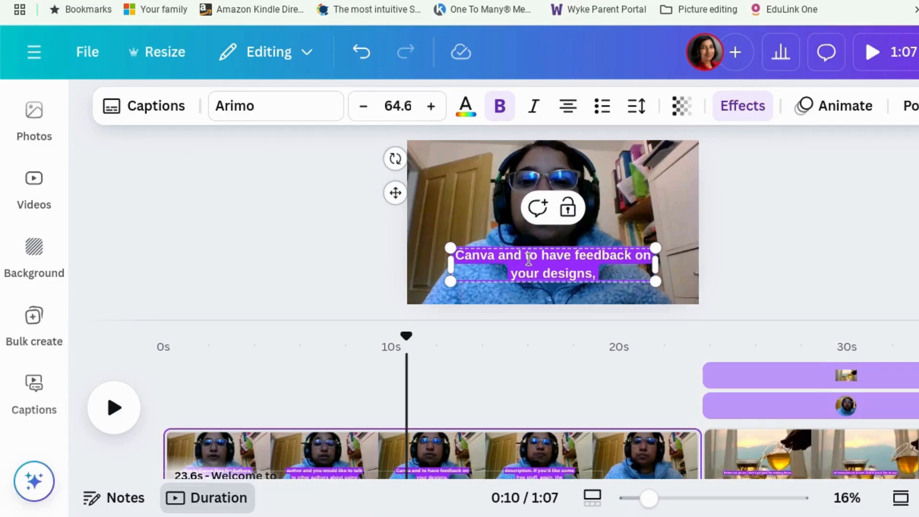
drag(528, 261, 498, 261)
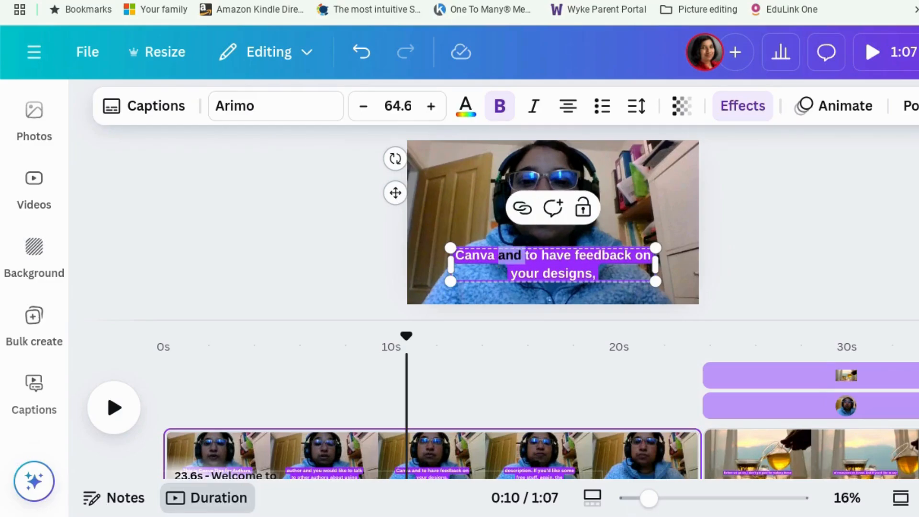
key(BackSpace)
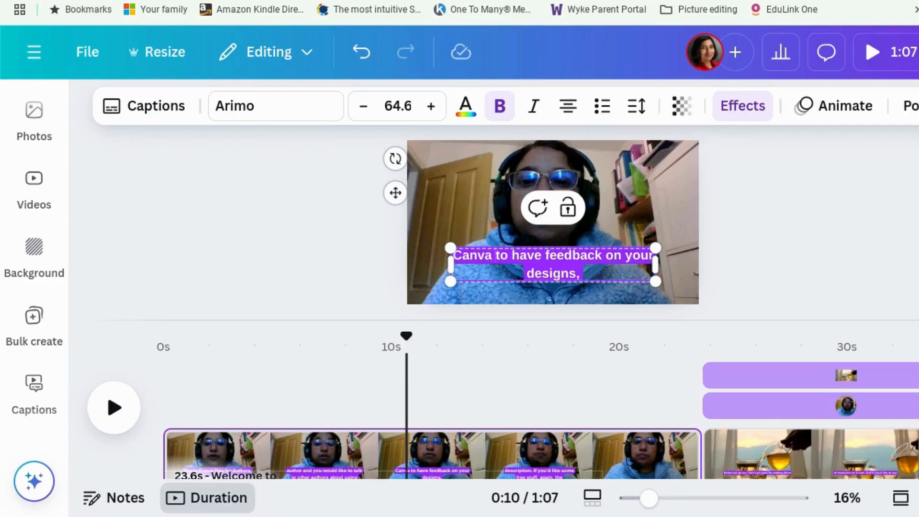
key(ctrl+z)
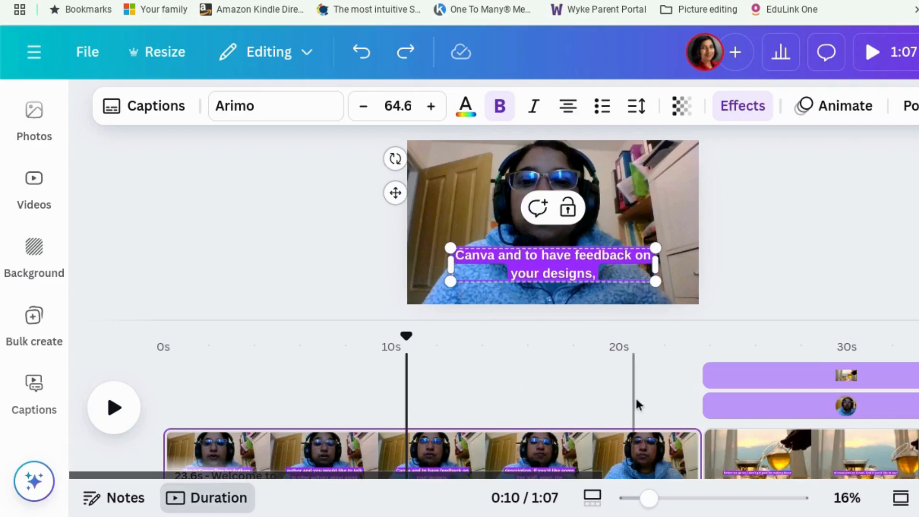
Restyle the caption on page 3 with the Maharlika font and black text.
drag(495, 476, 718, 484)
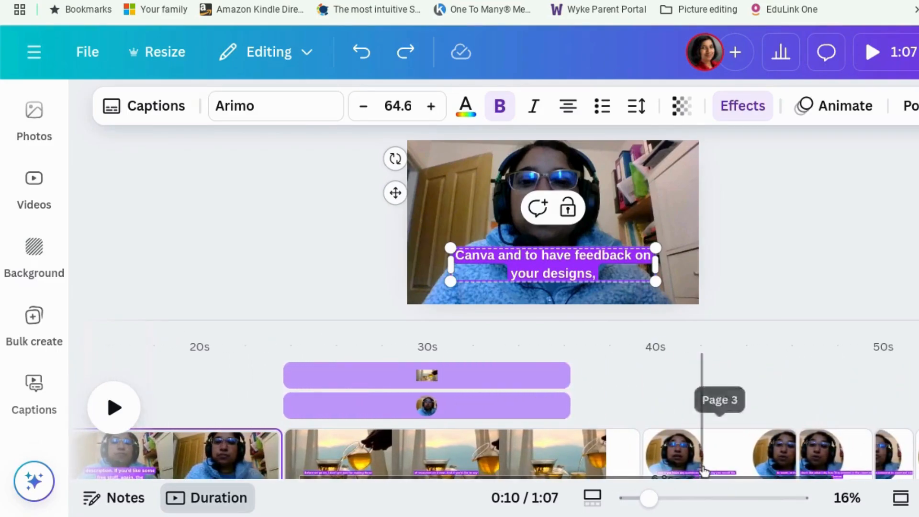
click(702, 471)
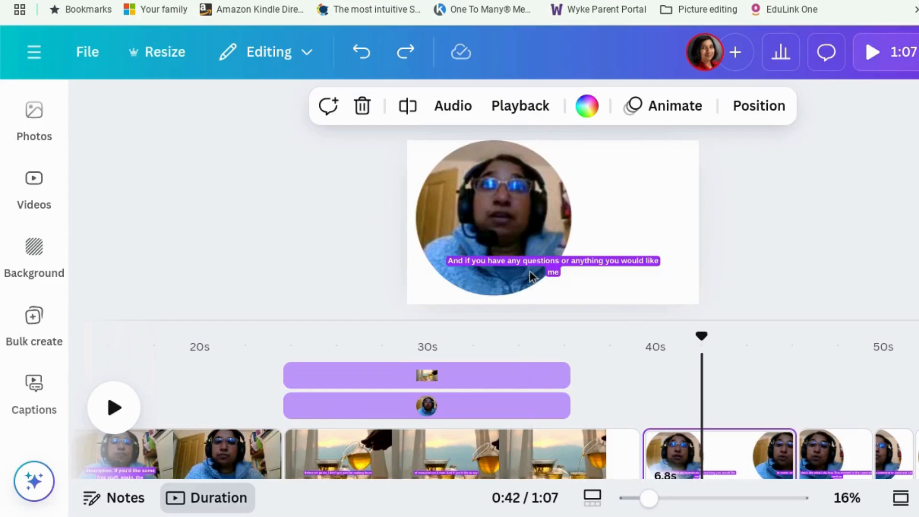
click(531, 262)
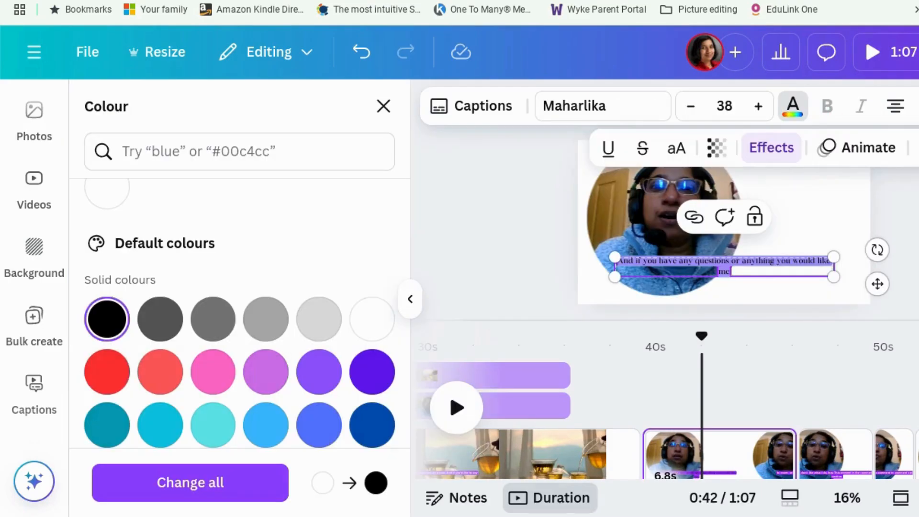
Apply the Background text effect in yellow to the caption on page 3, with roundness 50 and spread 50.
click(780, 152)
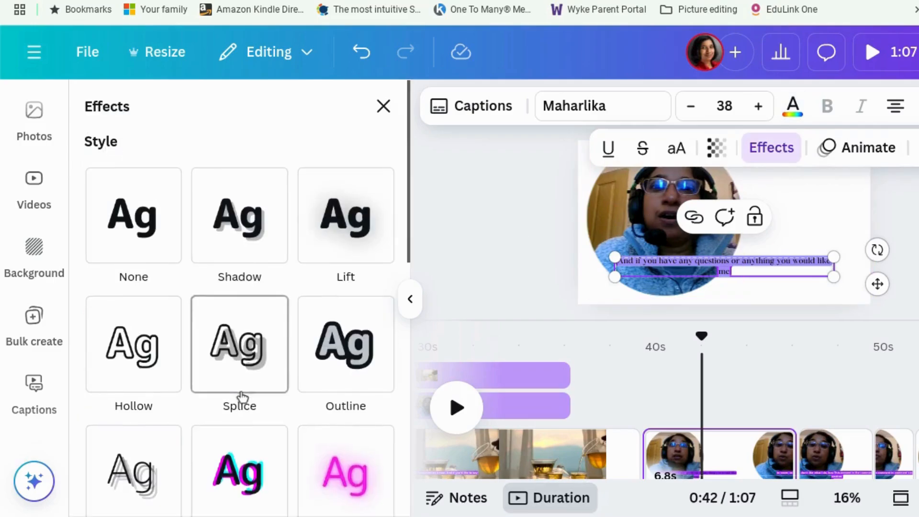
scroll(242, 395, down, 8)
scroll(258, 404, down, 3)
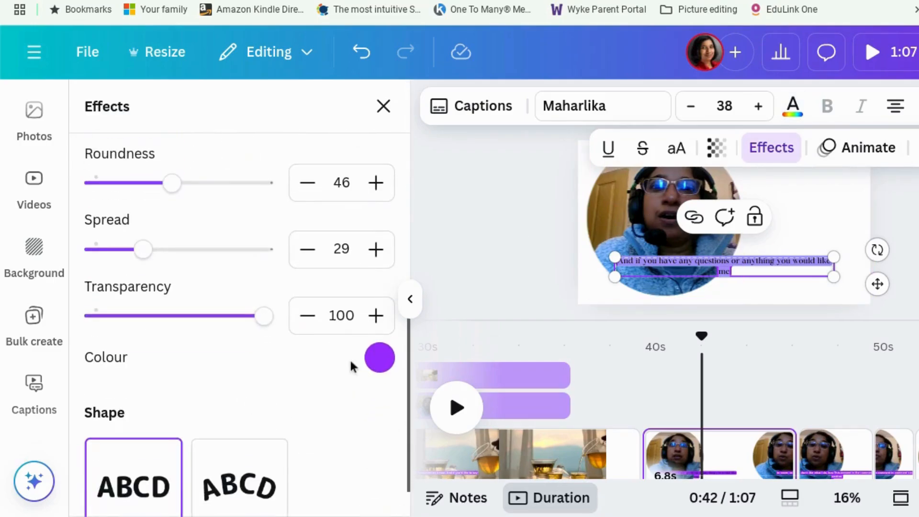
scroll(350, 374, up, 7)
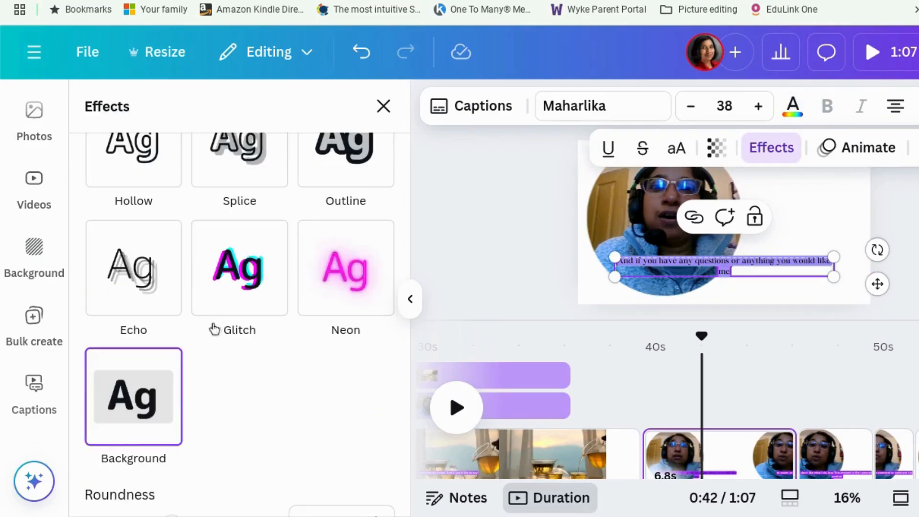
scroll(303, 369, down, 1)
click(163, 339)
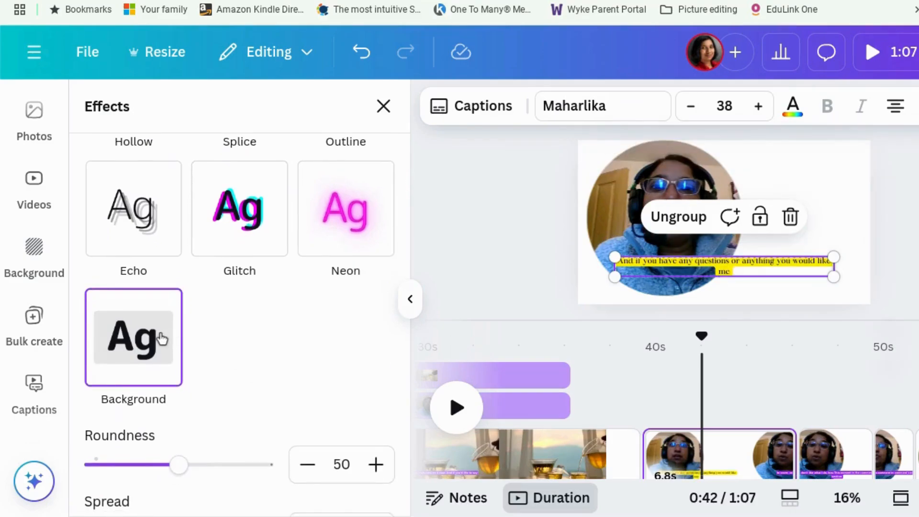
scroll(265, 344, down, 5)
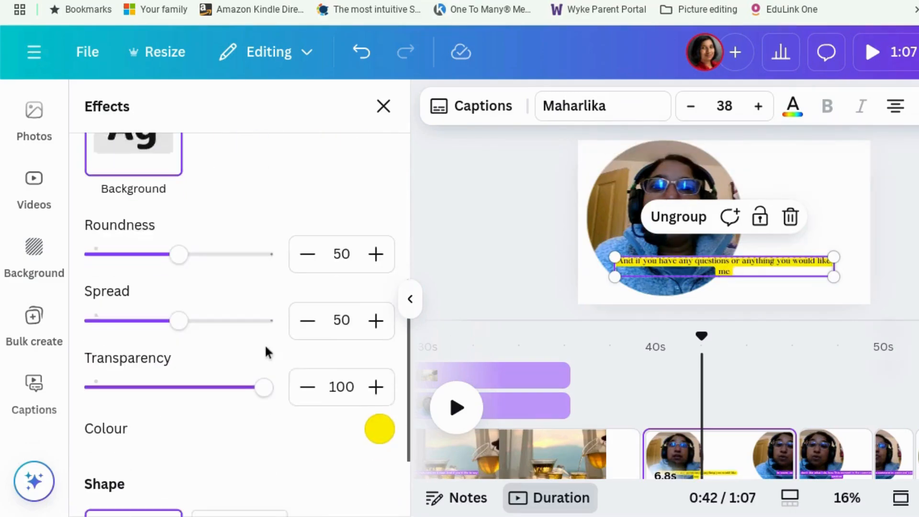
Change the Background effect's colour on the page 3 caption to the light cyan in the colour palette.
click(372, 425)
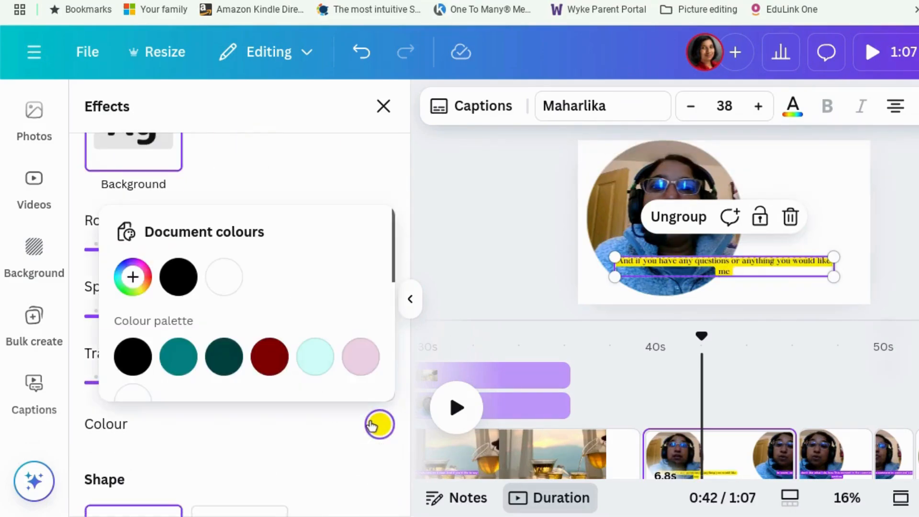
click(315, 358)
click(558, 253)
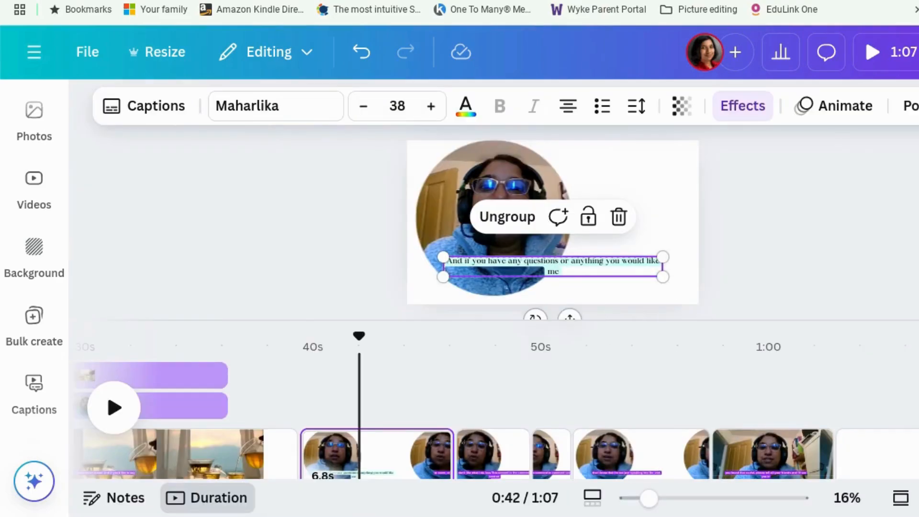
Enlarge the page 3 caption "And if you have any questions or anything you would like me" to a font size of about 63.1.
click(705, 277)
click(602, 259)
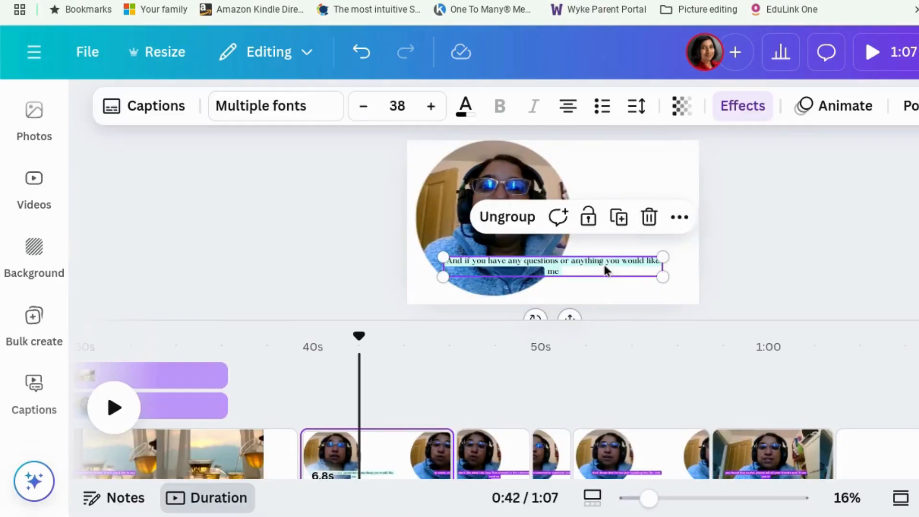
click(662, 257)
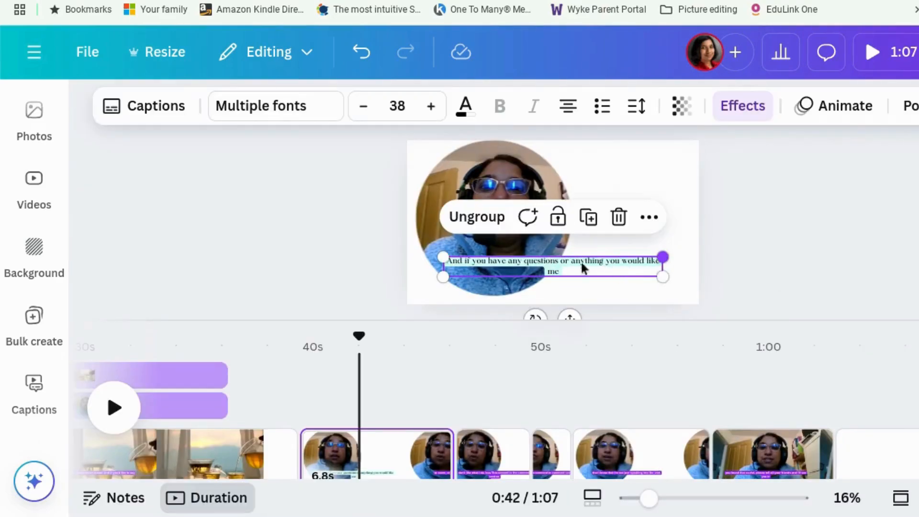
drag(663, 266, 636, 205)
click(785, 248)
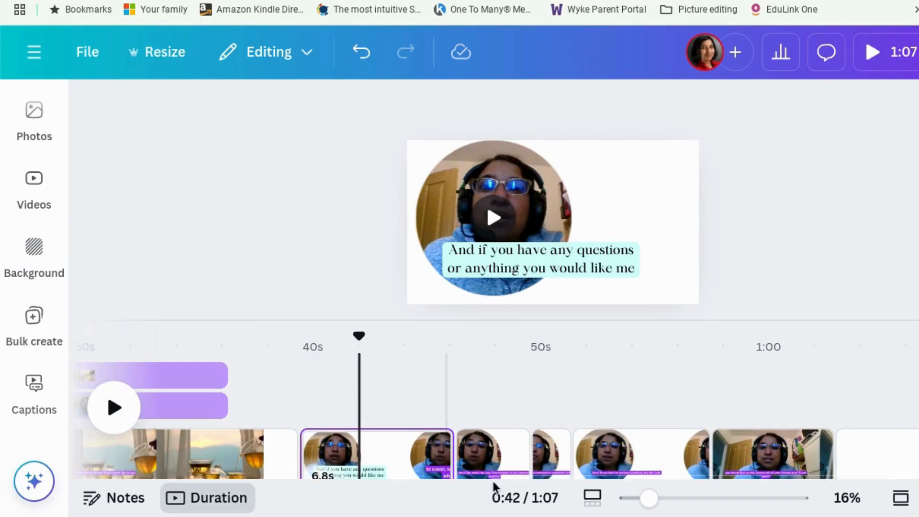
Compare the styling of the first page's opening caption with the restyled caption on page 3.
scroll(419, 486, left, 2)
drag(417, 481, 64, 500)
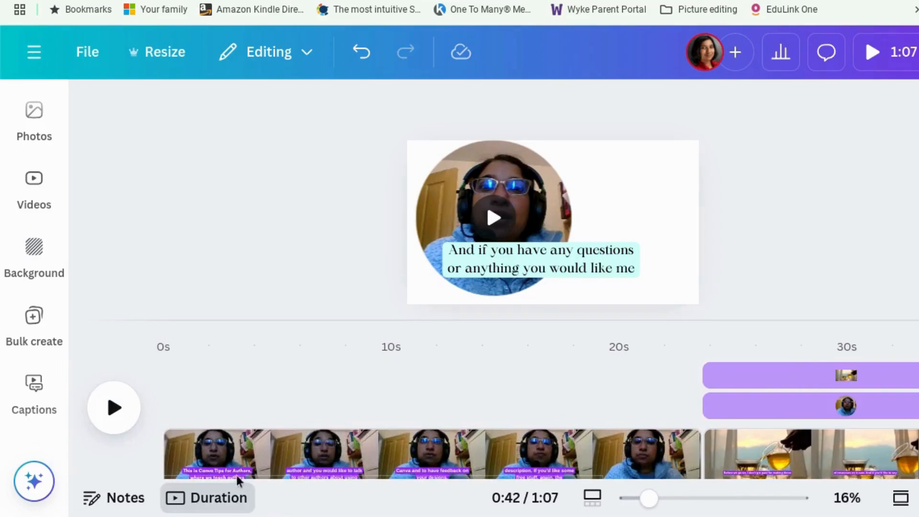
click(224, 464)
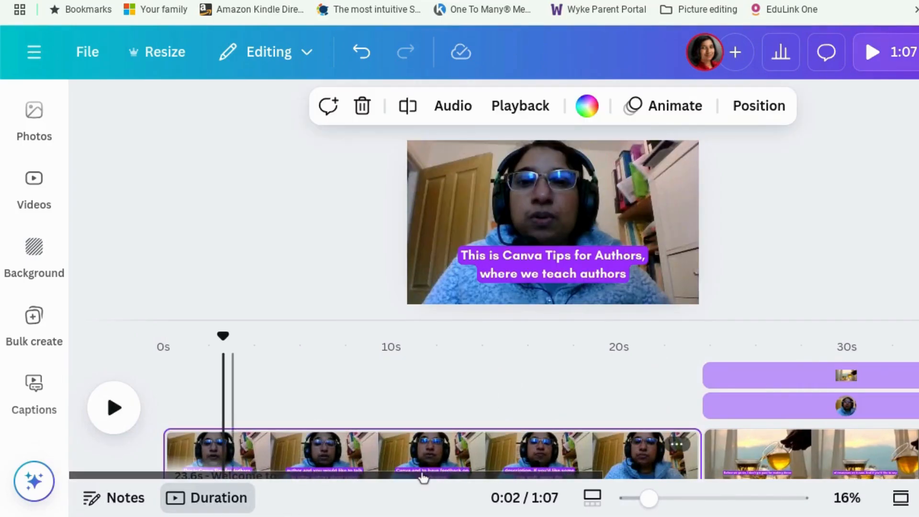
drag(426, 481, 601, 473)
click(584, 471)
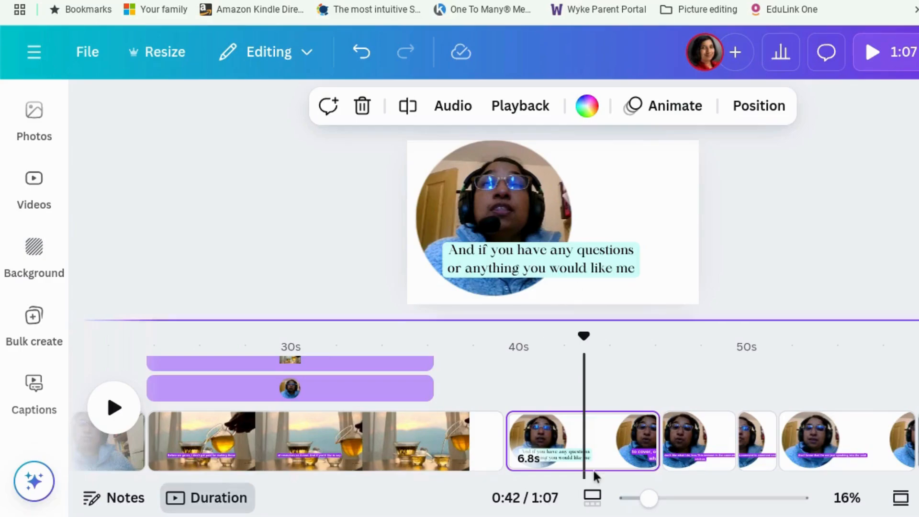
right_click(587, 454)
scroll(642, 430, down, 3)
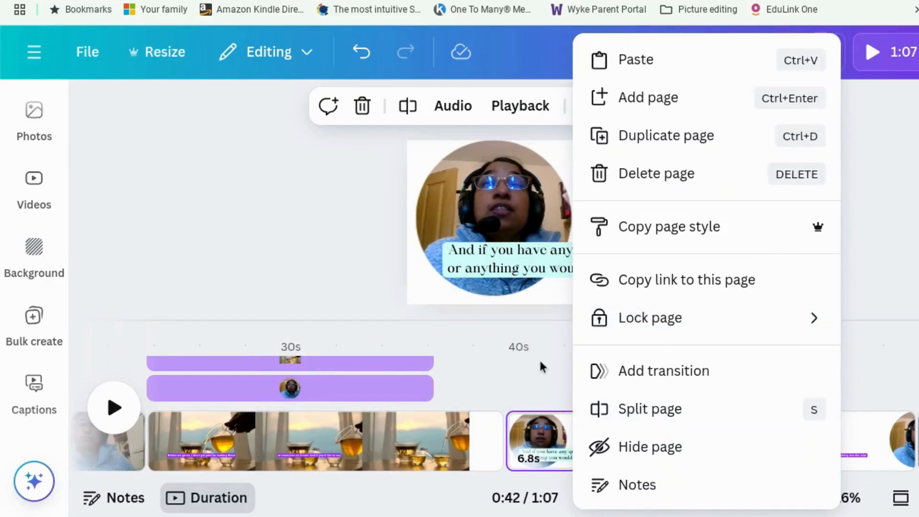
click(314, 286)
key(Tab)
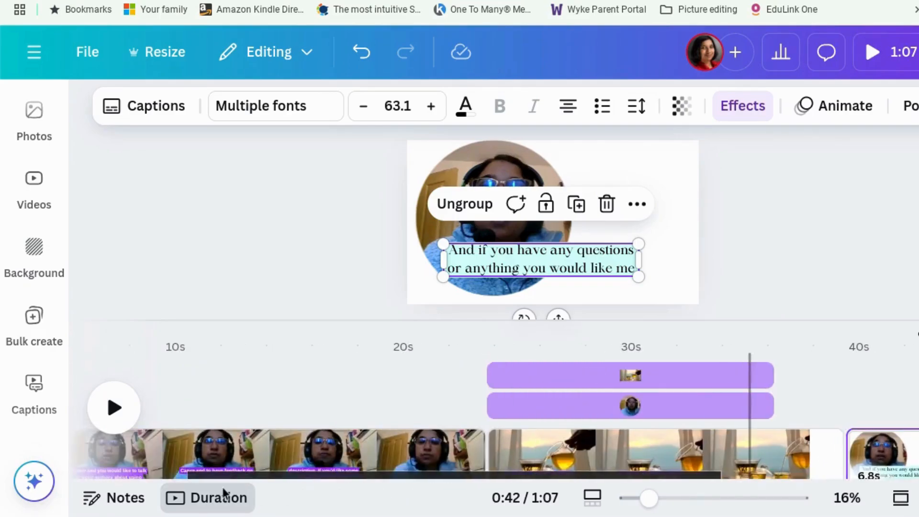
Try the Wipe animation on enter for the first page's captions and play the video to preview it.
click(234, 458)
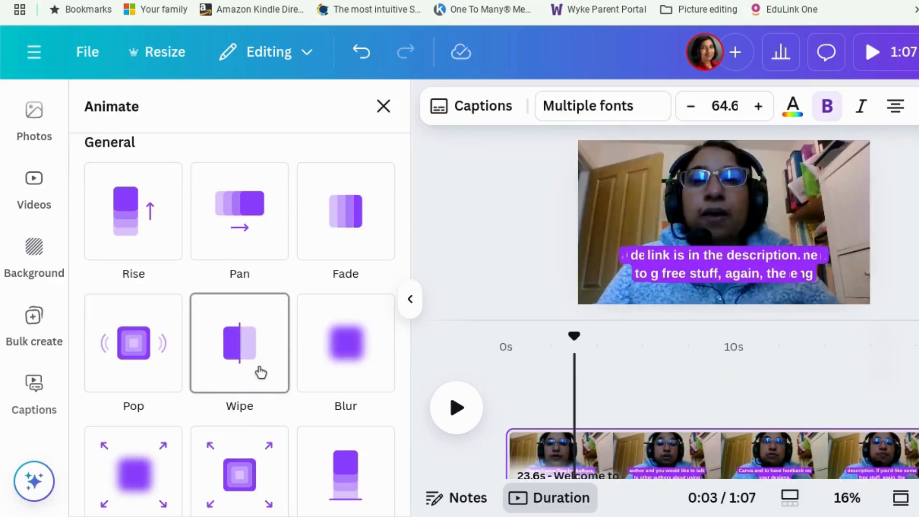
click(261, 371)
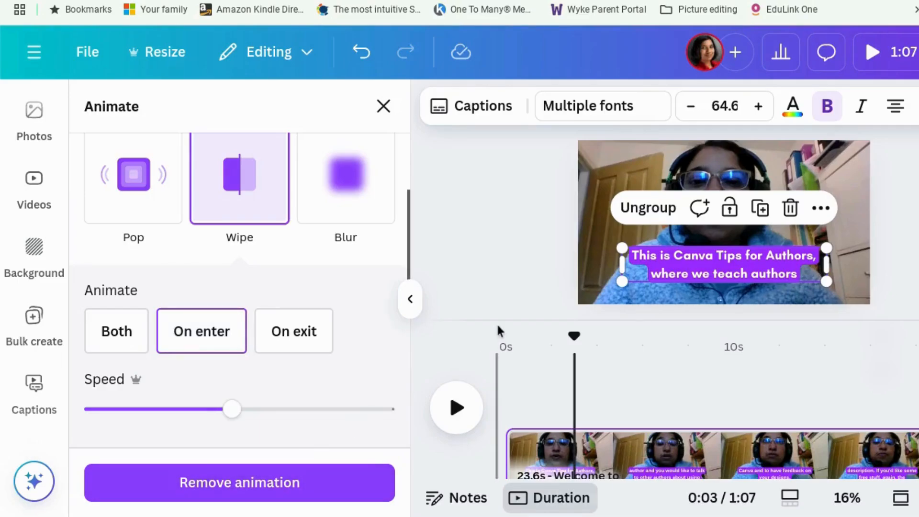
click(456, 408)
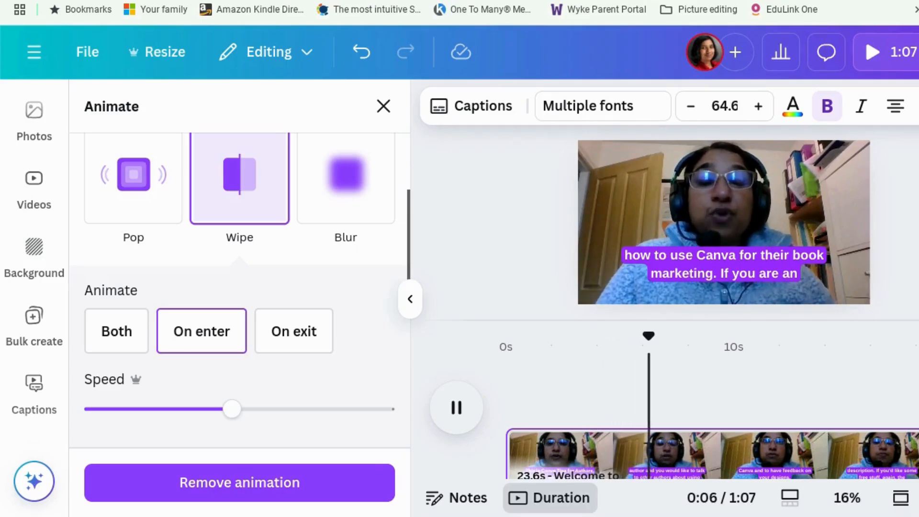
Preview the captions' Wipe animation with the Both option, and set it back to On enter.
click(116, 332)
scroll(319, 358, down, 1)
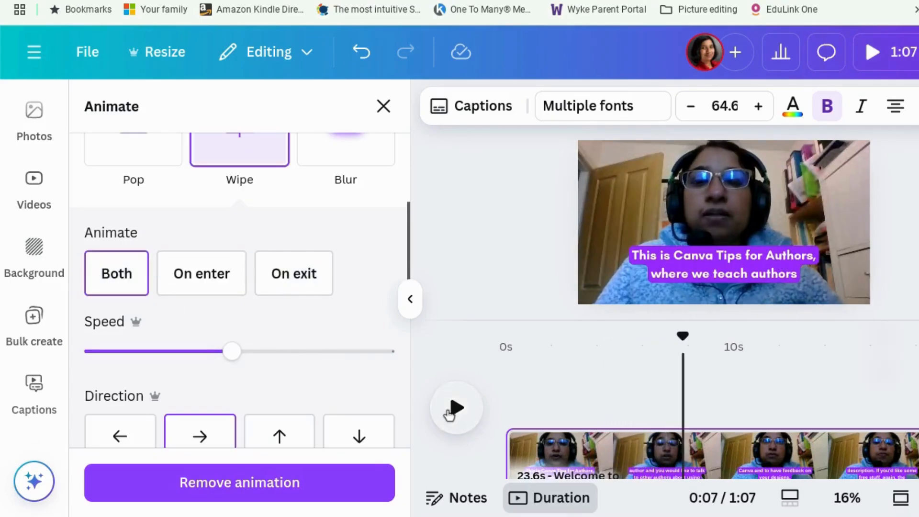
click(450, 411)
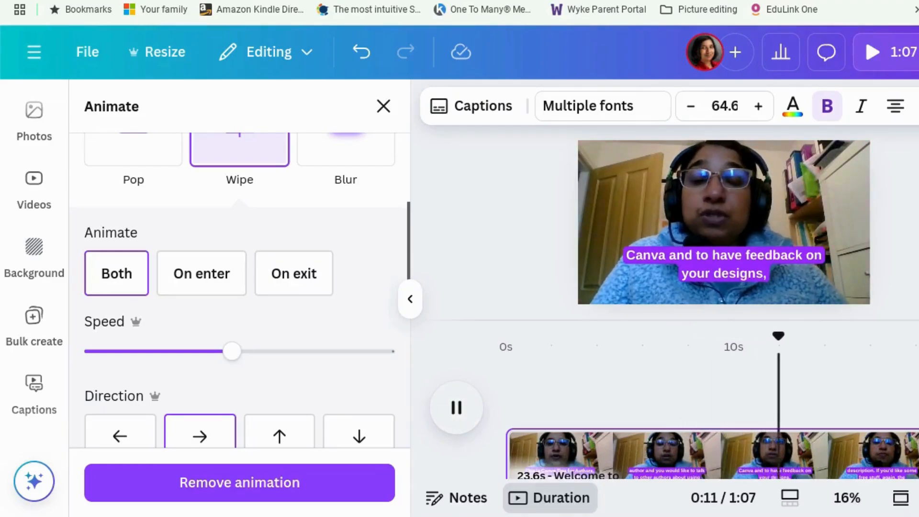
click(212, 273)
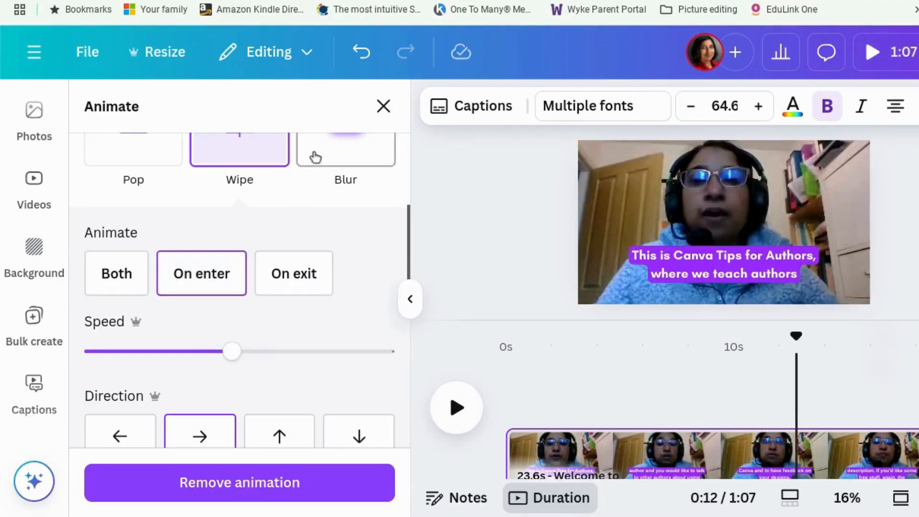
Remove the Wipe animation from the first page's captions and return the playhead to about 2 seconds.
click(337, 474)
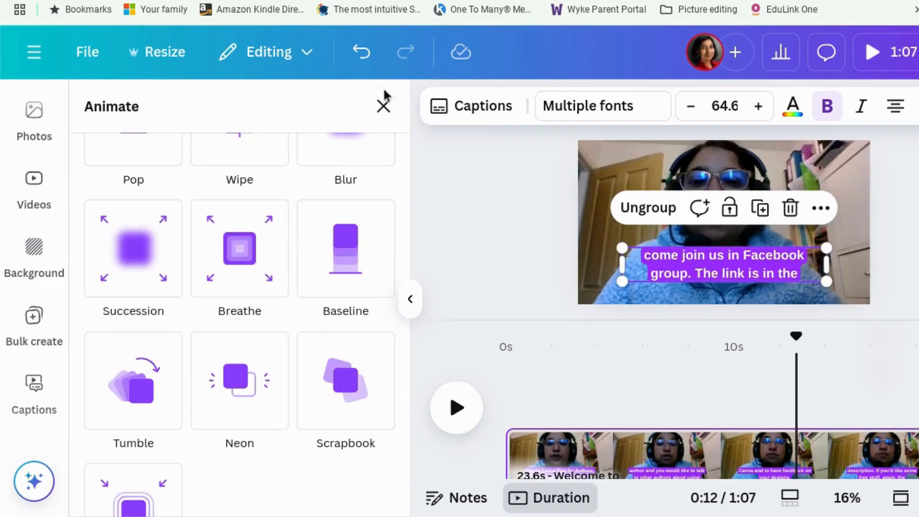
click(383, 106)
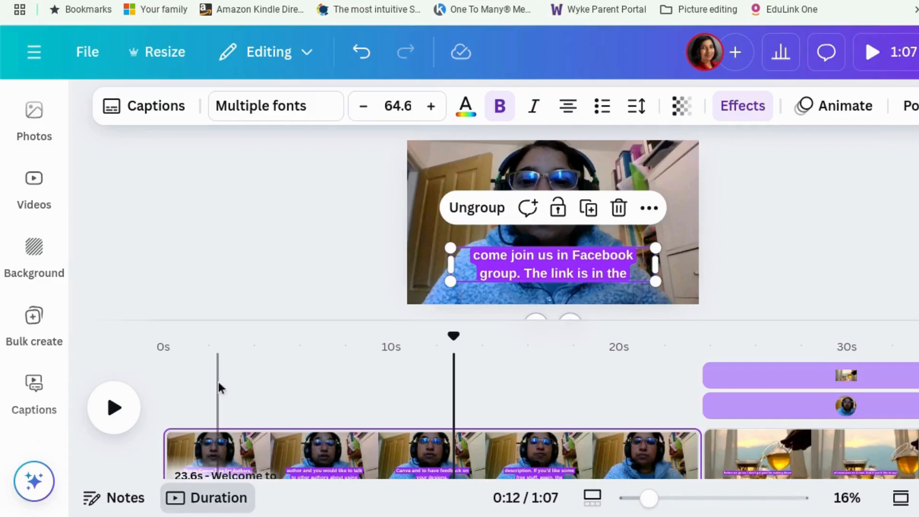
click(220, 398)
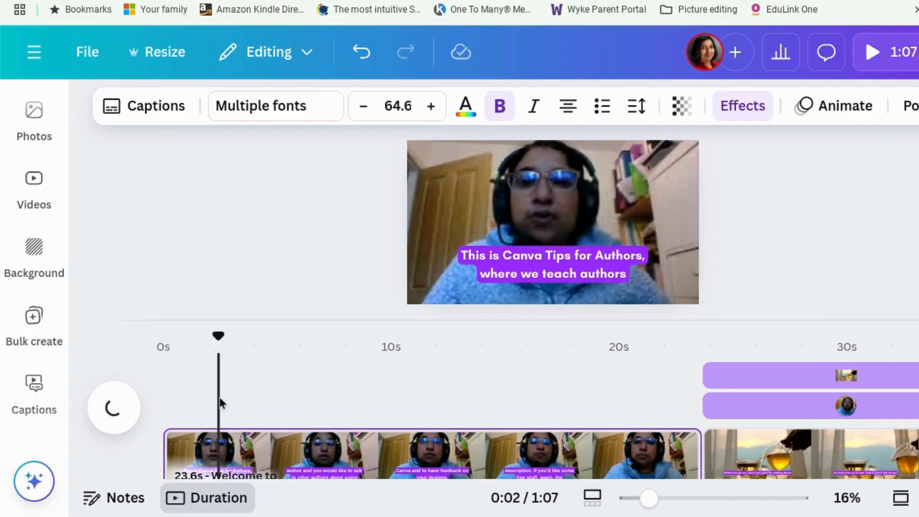